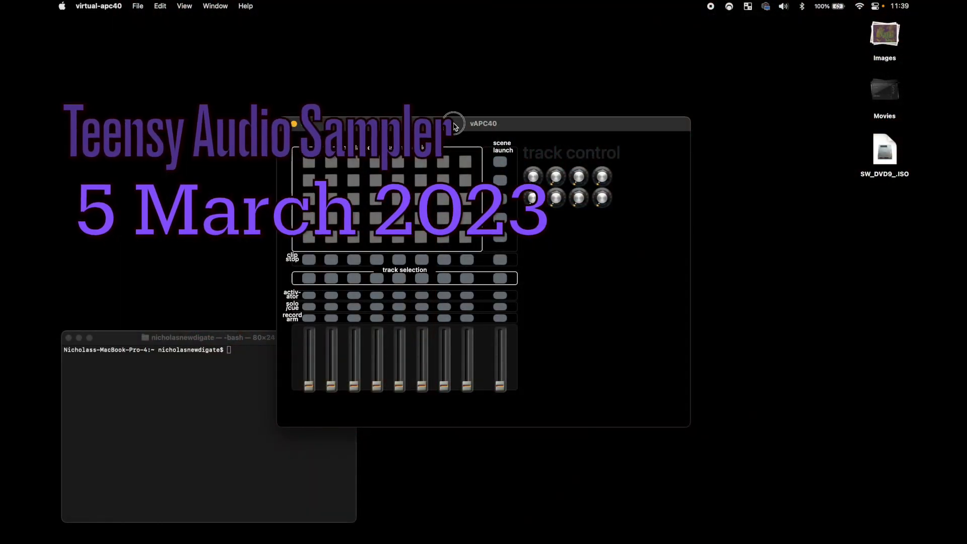
# Move the vAPC40 window top-right, run ./sampler from extras/sampler, and place its display top-left.
pyautogui.moveTo(454, 126); pyautogui.dragTo(682, 23)
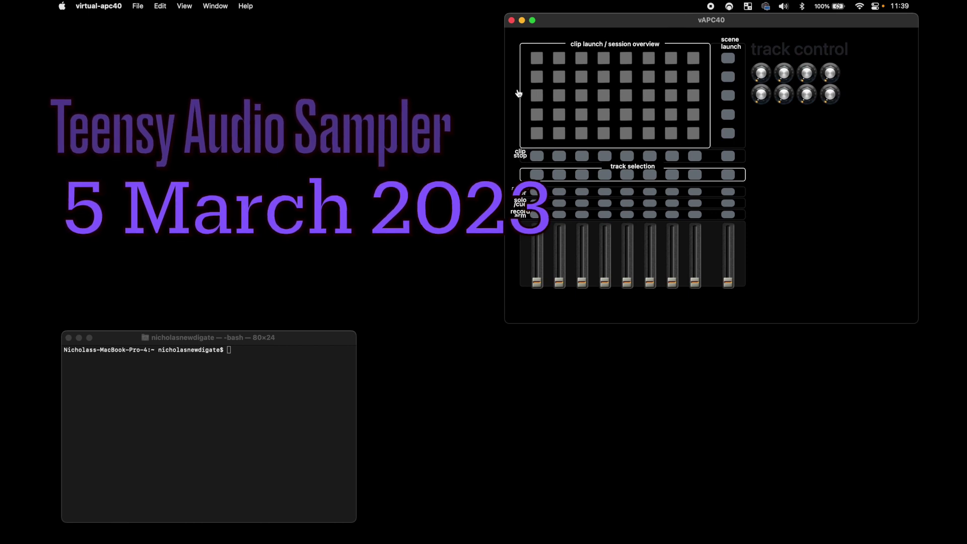
pyautogui.click(304, 339)
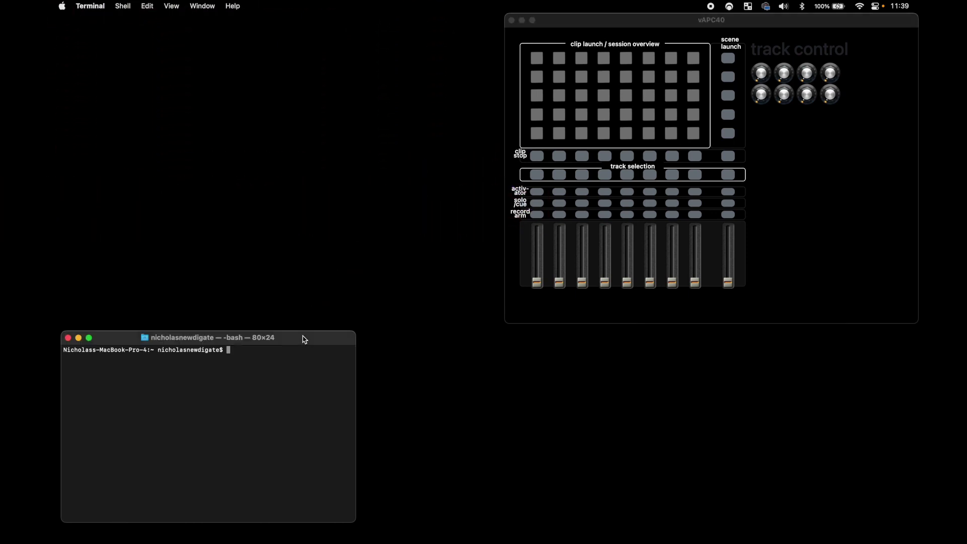
pyautogui.write('cd /Users/nicholasnewdigate/Development/github/newdigate/teensy-audio-launch-ctrl/cmake-build-debug/extras/sampler')
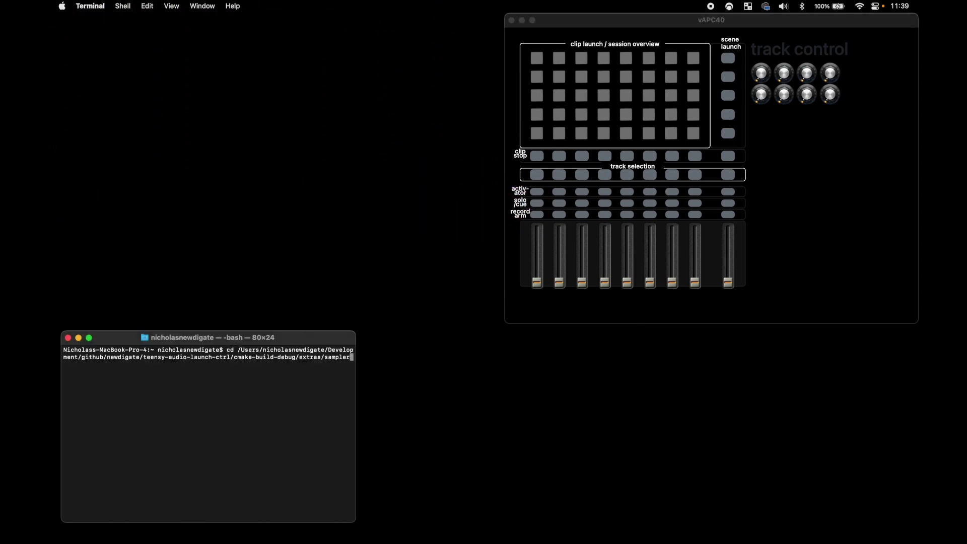
pyautogui.press('Return')
pyautogui.write('mpler nicholasnewdigate$ ./sampler')
pyautogui.press('Return')
pyautogui.moveTo(491, 125); pyautogui.dragTo(178, 30)
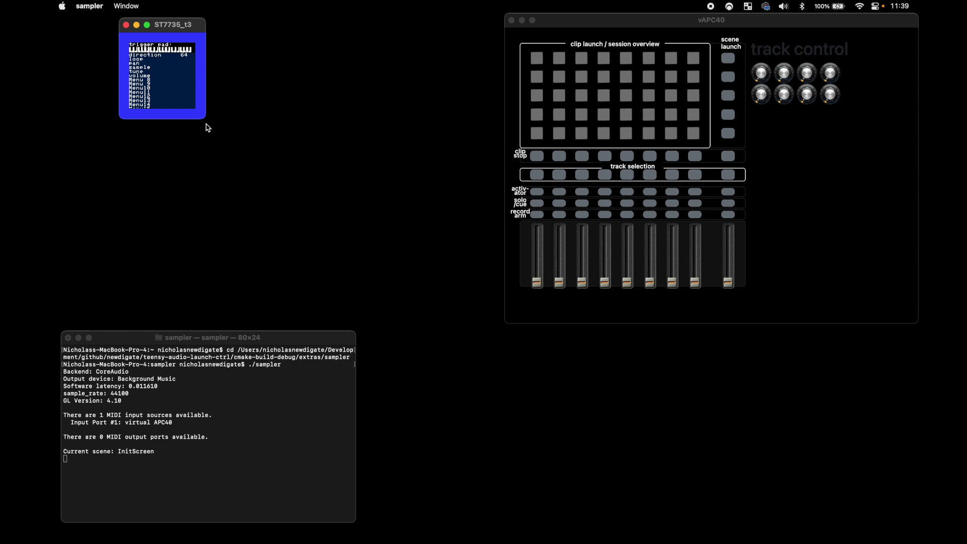
# Enlarge the ST7735_t3 display and browse the menu to the trigger pad note prompt.
pyautogui.moveTo(205, 119); pyautogui.dragTo(453, 324)
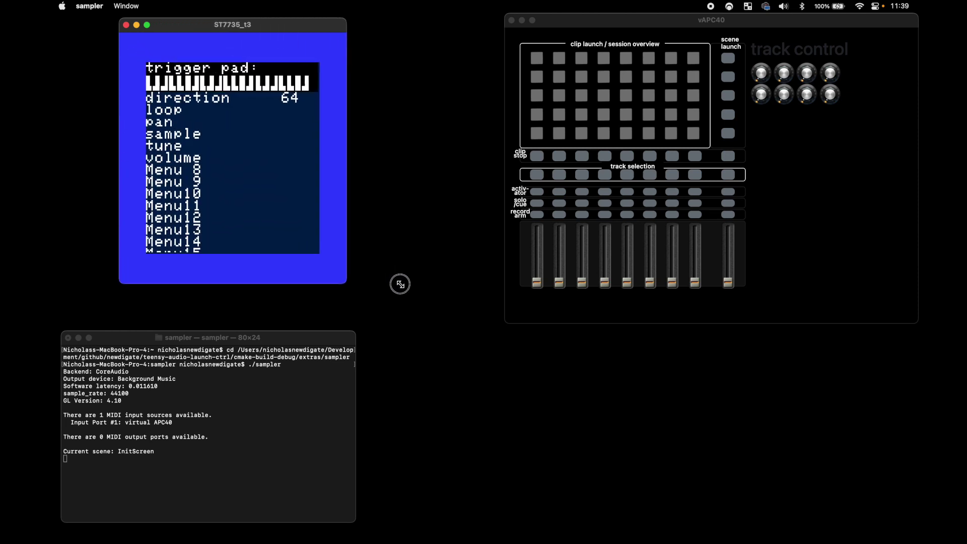
pyautogui.moveTo(452, 324); pyautogui.dragTo(458, 333)
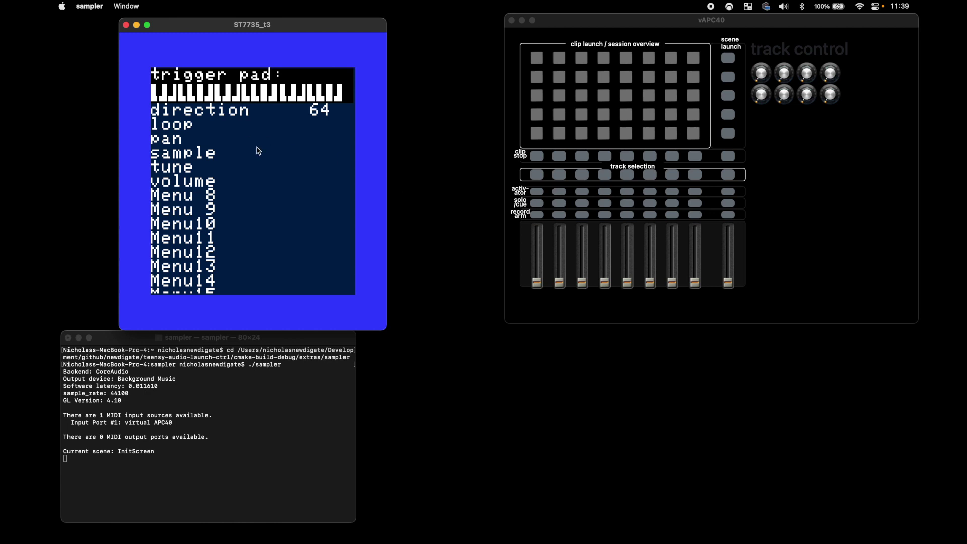
pyautogui.press('Down')
pyautogui.press('Down')
pyautogui.press('Down')
pyautogui.press('Down')
pyautogui.press('Down')
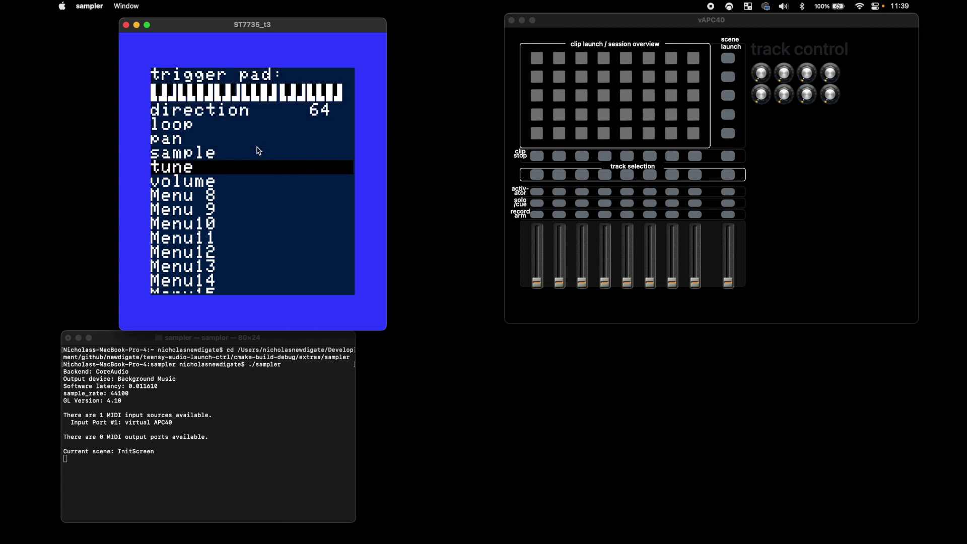
pyautogui.press('Down')
pyautogui.press('Down')
pyautogui.press('Down')
pyautogui.press('Down')
pyautogui.press('Down')
pyautogui.press('Down')
pyautogui.press('Down')
pyautogui.press('Up')
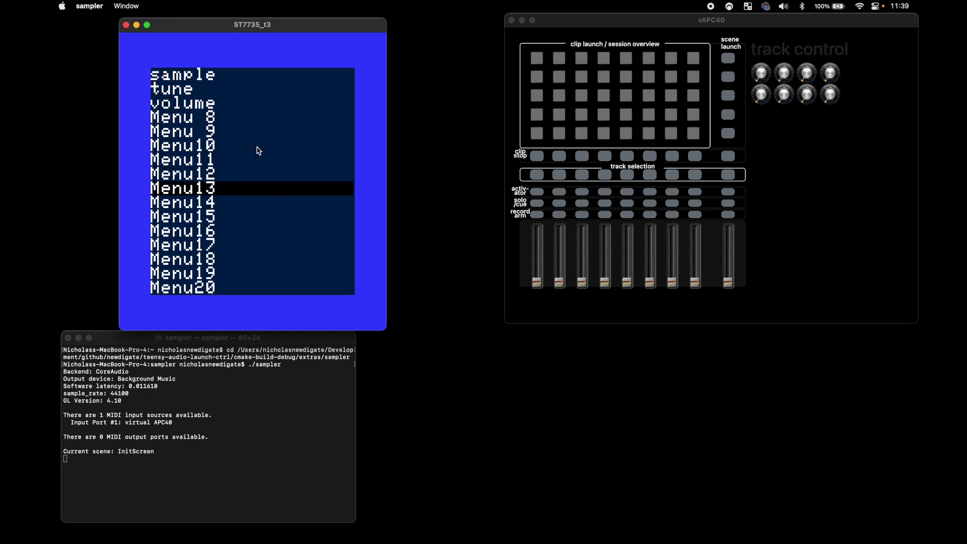
pyautogui.press('Up')
pyautogui.press('Up')
pyautogui.press('Up')
pyautogui.press('Up')
pyautogui.press('Up')
pyautogui.press('Up')
pyautogui.press('Up')
pyautogui.press('Up')
pyautogui.press('Up')
pyautogui.press('Up')
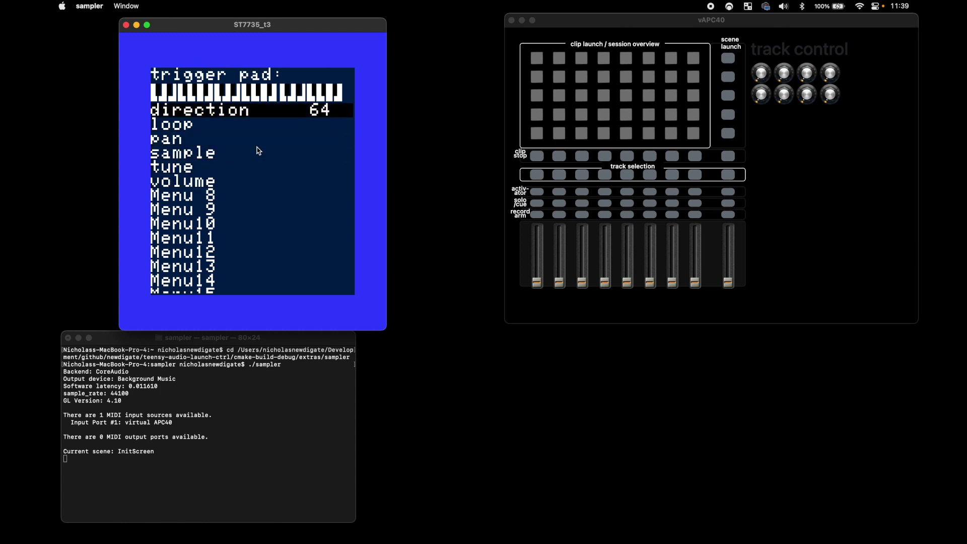
pyautogui.press('Up')
pyautogui.press('Return')
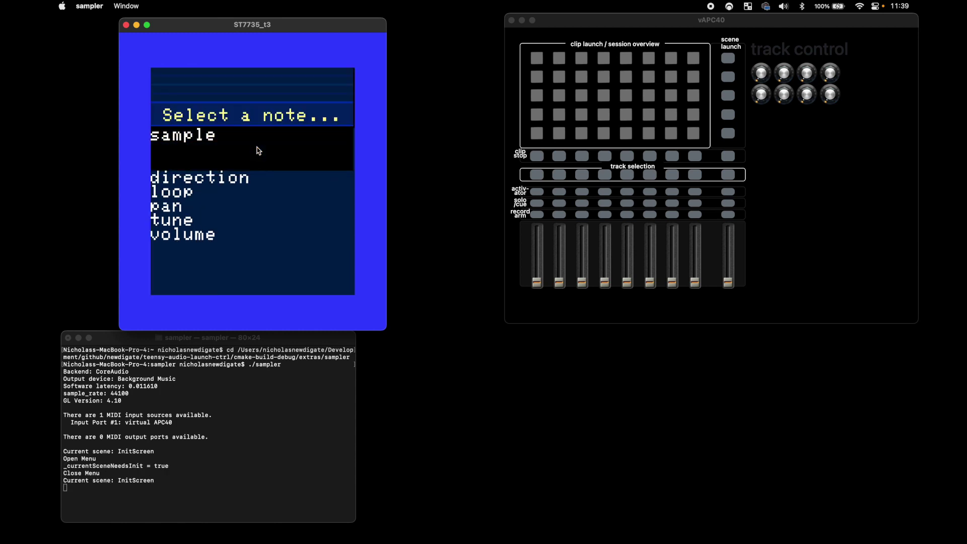
# Pick note e with the first clip pad and browse its settings, toggling loop on and off.
pyautogui.click(535, 62)
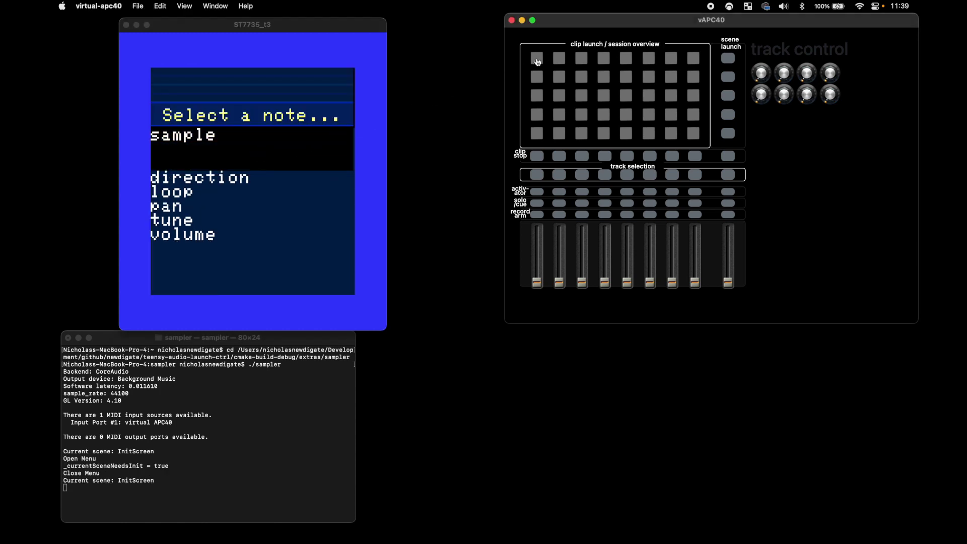
pyautogui.click(537, 60)
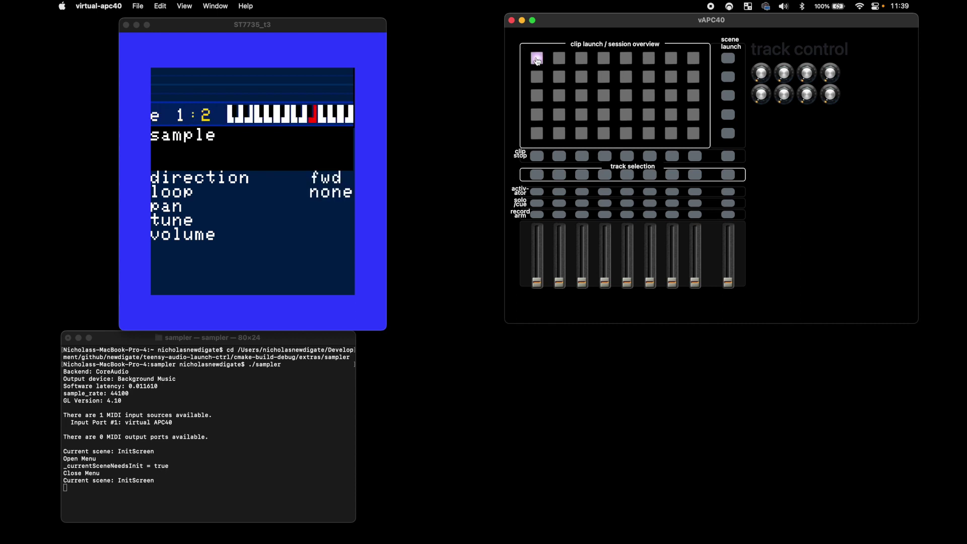
pyautogui.click(334, 142)
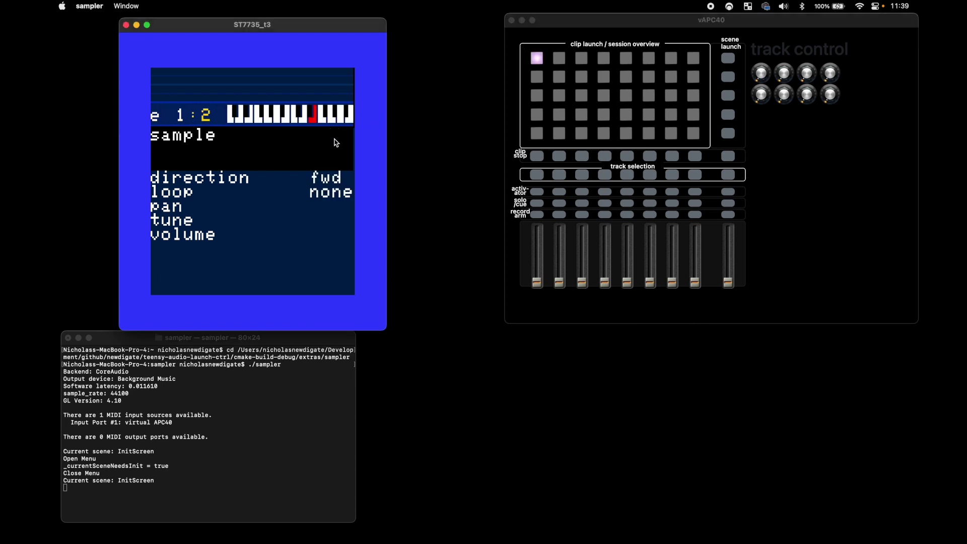
pyautogui.press('Down')
pyautogui.press('Down')
pyautogui.press('Down')
pyautogui.press('Down')
pyautogui.press('Down')
pyautogui.press('Up')
pyautogui.press('Up')
pyautogui.press('Up')
pyautogui.press('Right')
pyautogui.press('Left')
pyautogui.press('Up')
pyautogui.press('Up')
# Choose BASSSL03.wav for note e, audition it, and select note f's pad.
pyautogui.press('Right')
pyautogui.press('Right')
pyautogui.press('Right')
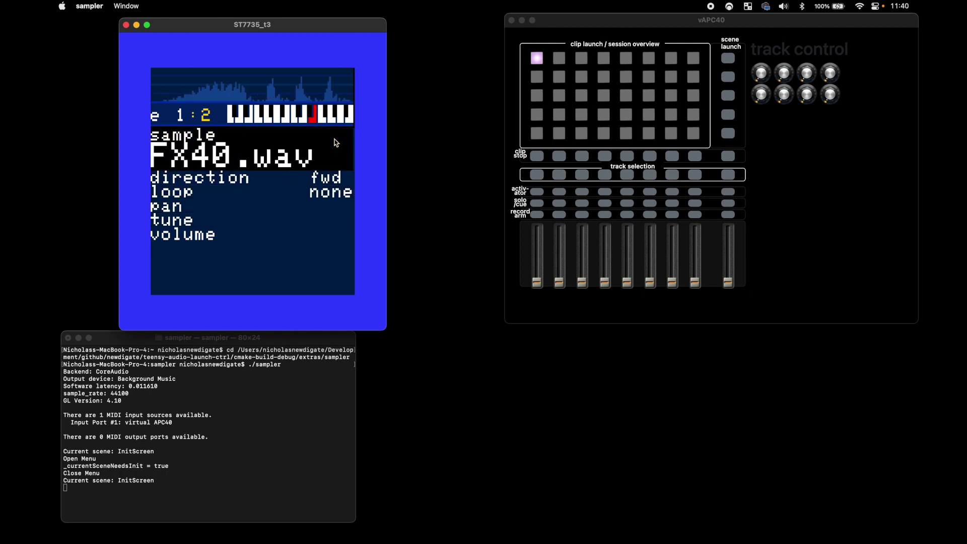
pyautogui.press('Right')
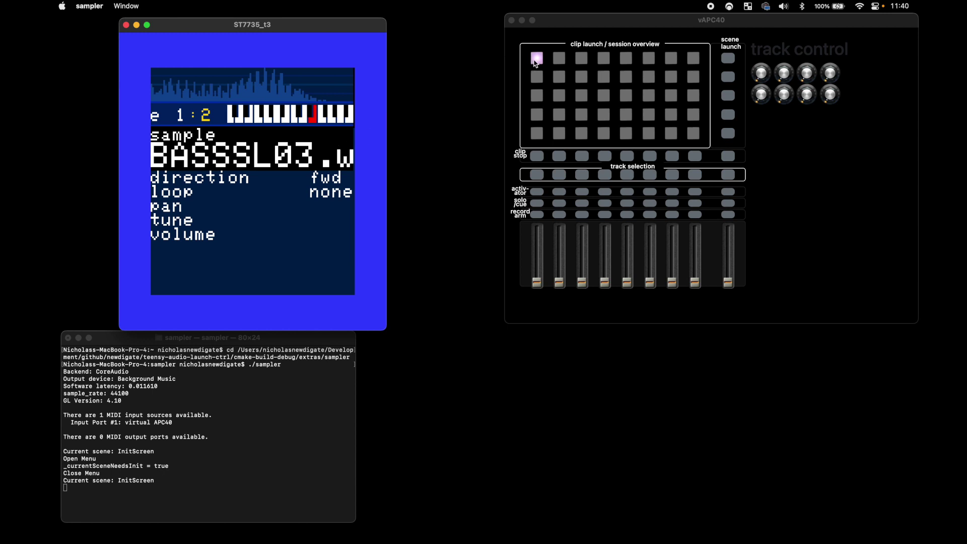
pyautogui.click(533, 62)
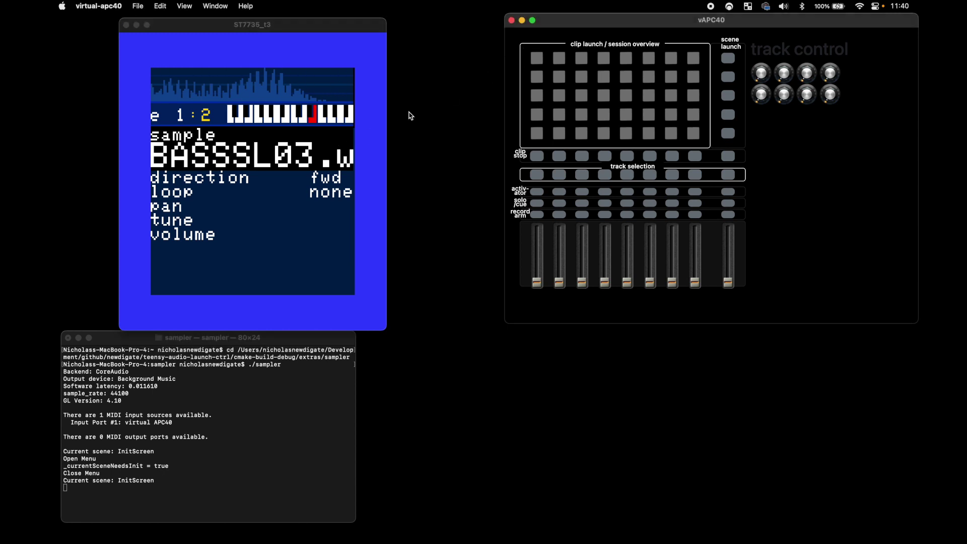
pyautogui.click(536, 78)
# Give note f the BASSSL10 sample and audition it.
pyautogui.click(289, 156)
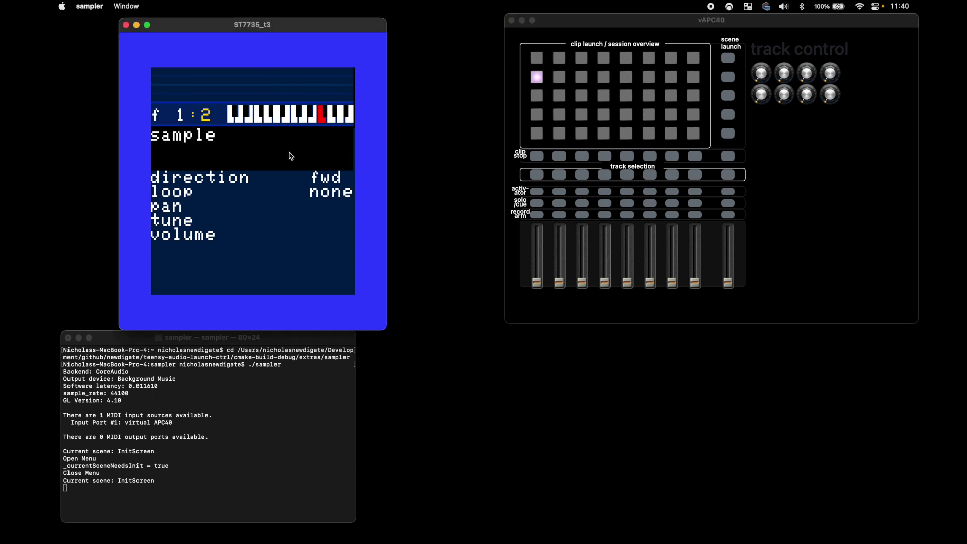
pyautogui.press('Down')
pyautogui.press('Down')
pyautogui.press('Down')
pyautogui.press('Down')
pyautogui.click(537, 79)
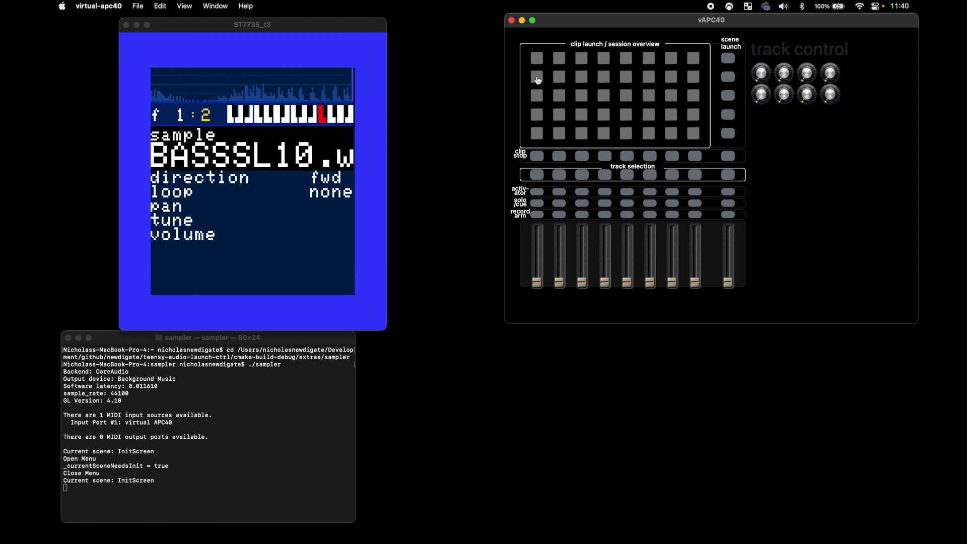
# Assign REVGUIT.wav to note f#1, audition it, and reopen the sampler menu.
pyautogui.click(536, 95)
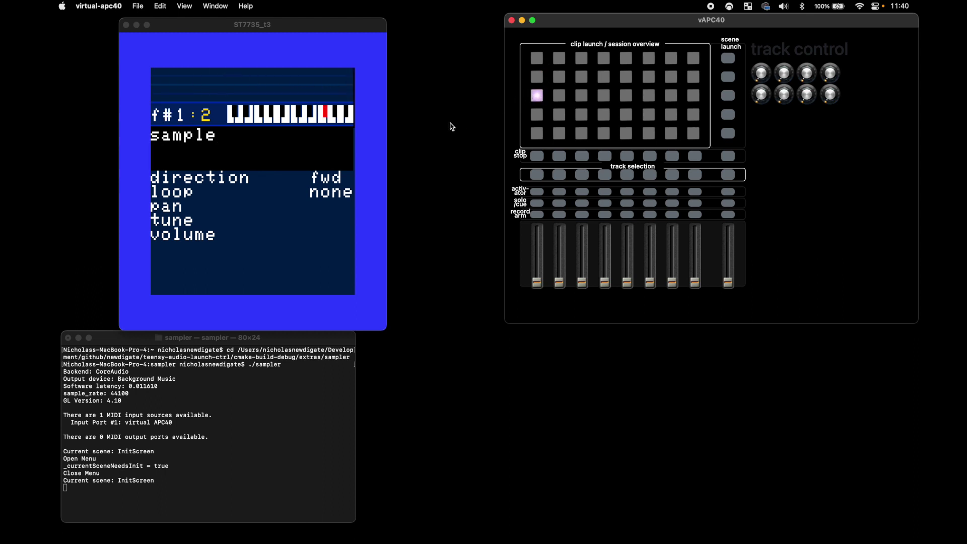
pyautogui.click(349, 26)
pyautogui.press('Down')
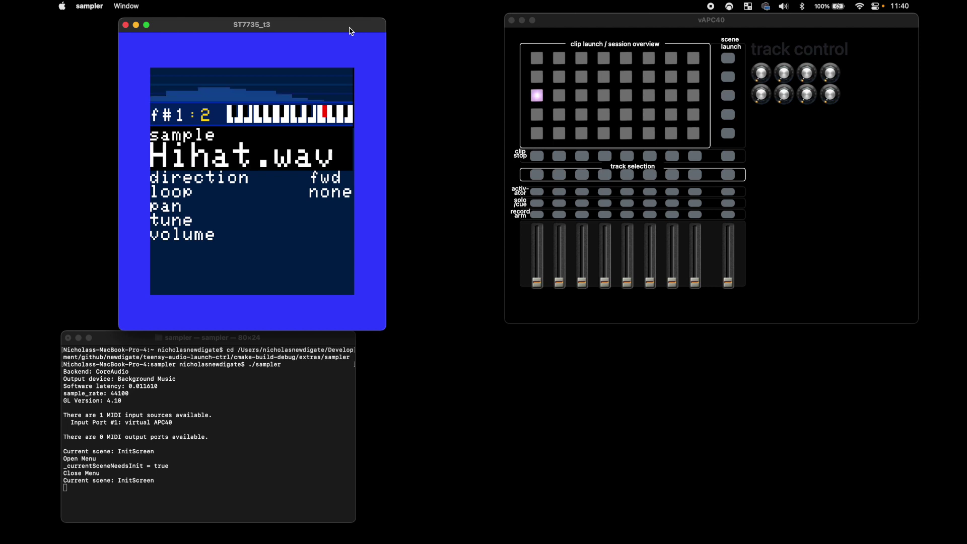
pyautogui.press('Down')
pyautogui.press('Down')
pyautogui.press('Down')
pyautogui.press('Down')
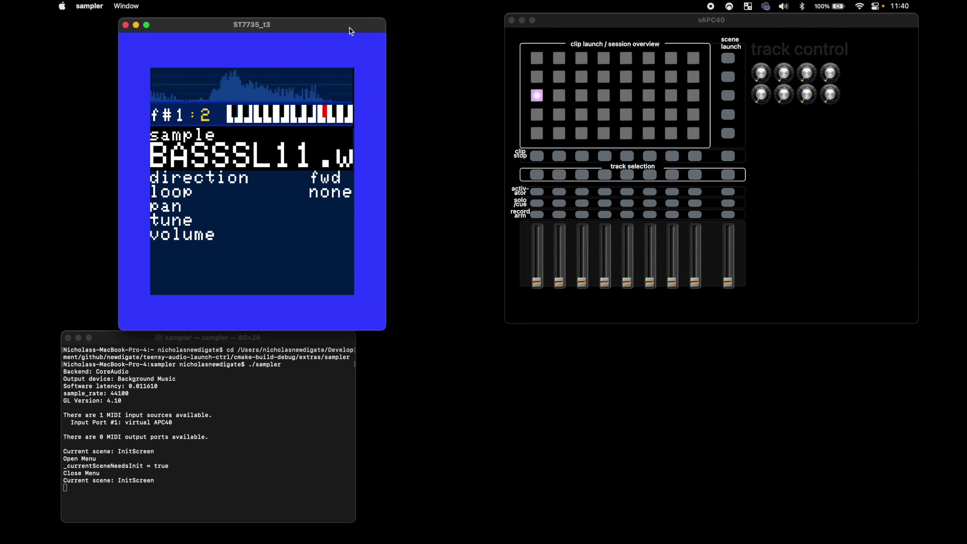
pyautogui.press('Down')
pyautogui.press('Down')
pyautogui.press('Down')
pyautogui.press('Down')
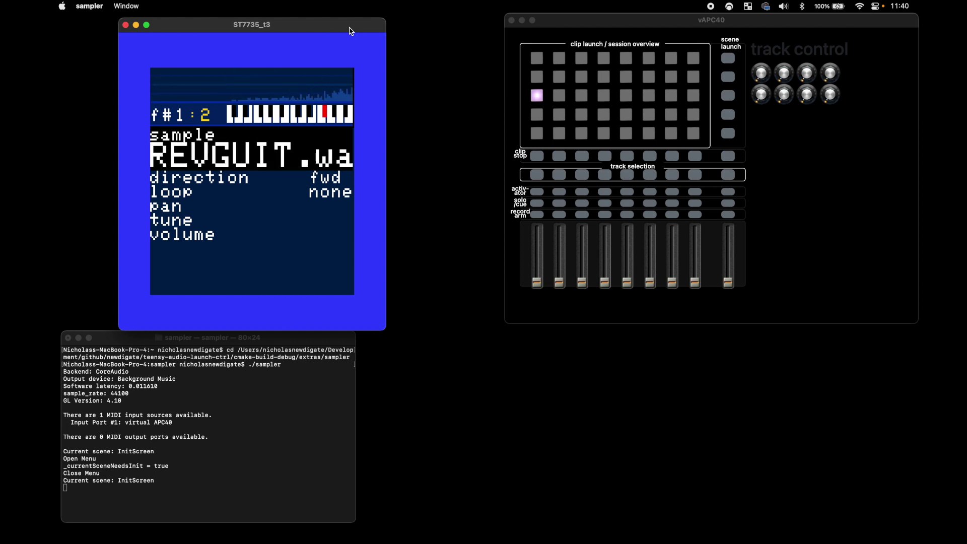
pyautogui.click(541, 100)
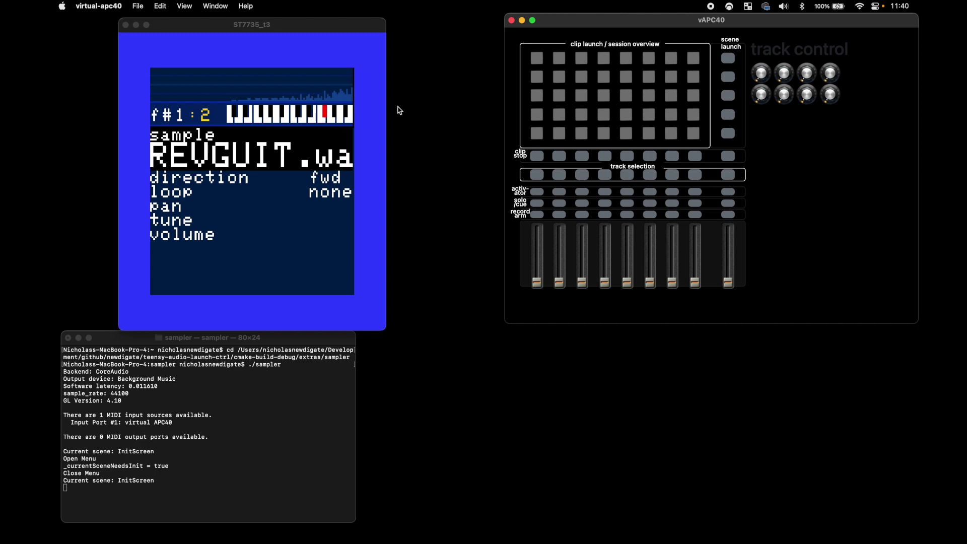
pyautogui.click(383, 114)
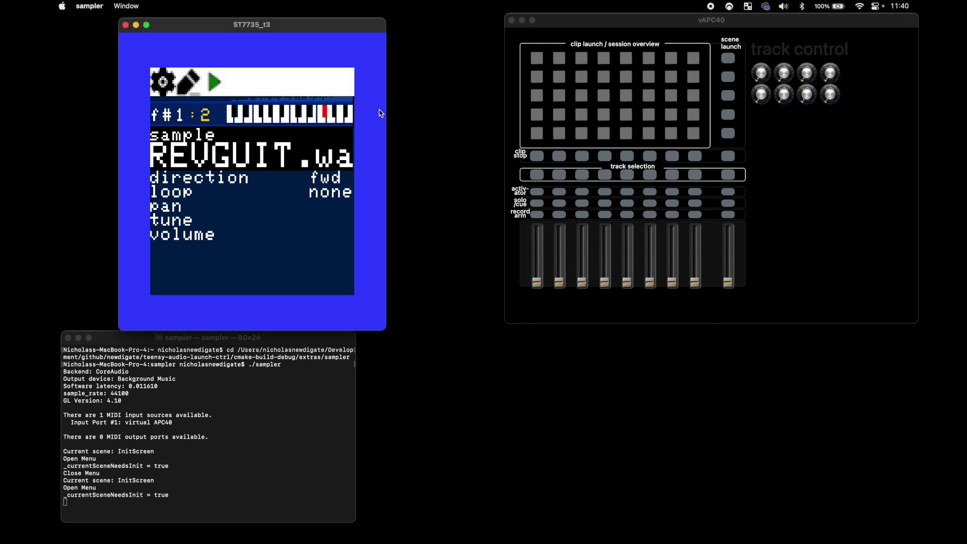
# Play the first-column vAPC40 pads repeatedly, triggering the samples on notes e, f and f#1.
pyautogui.click(538, 98)
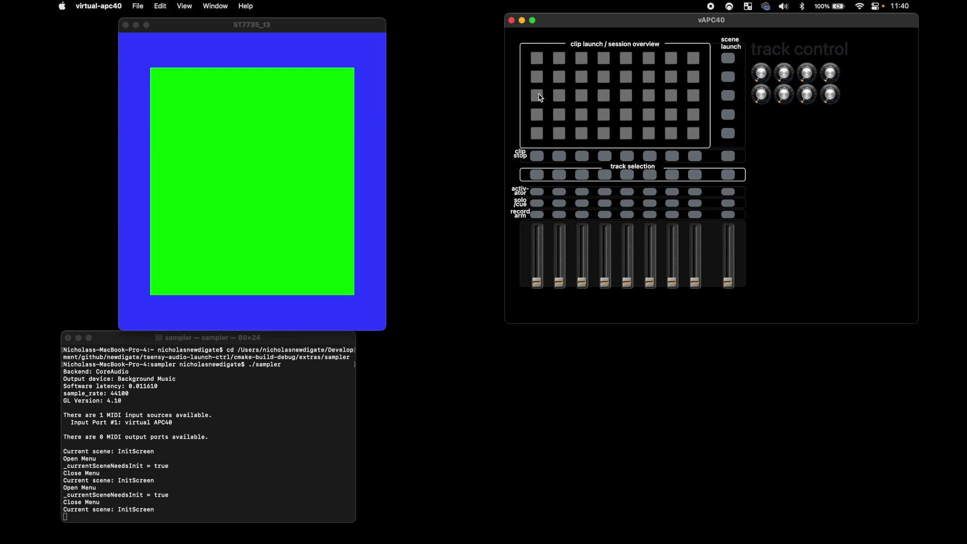
pyautogui.click(538, 77)
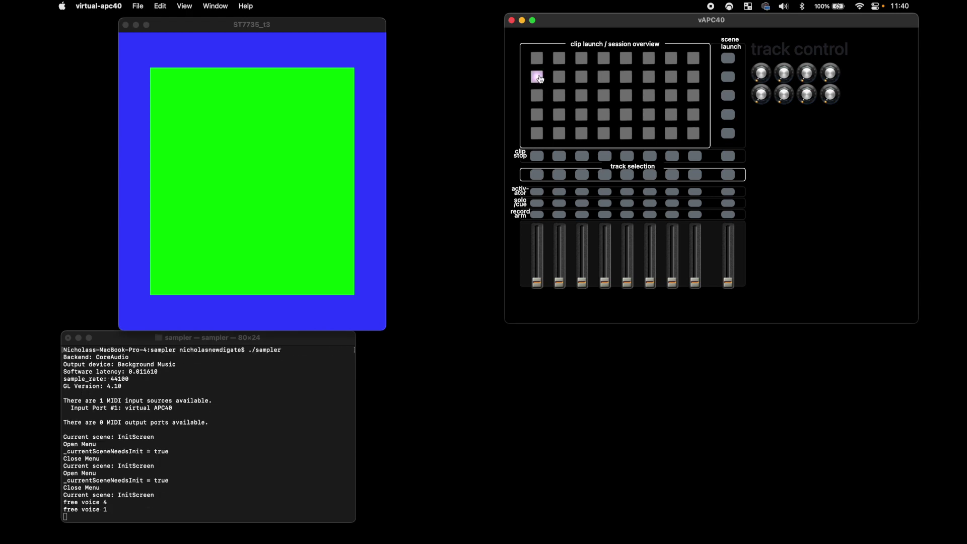
pyautogui.click(539, 68)
pyautogui.click(537, 78)
pyautogui.click(537, 96)
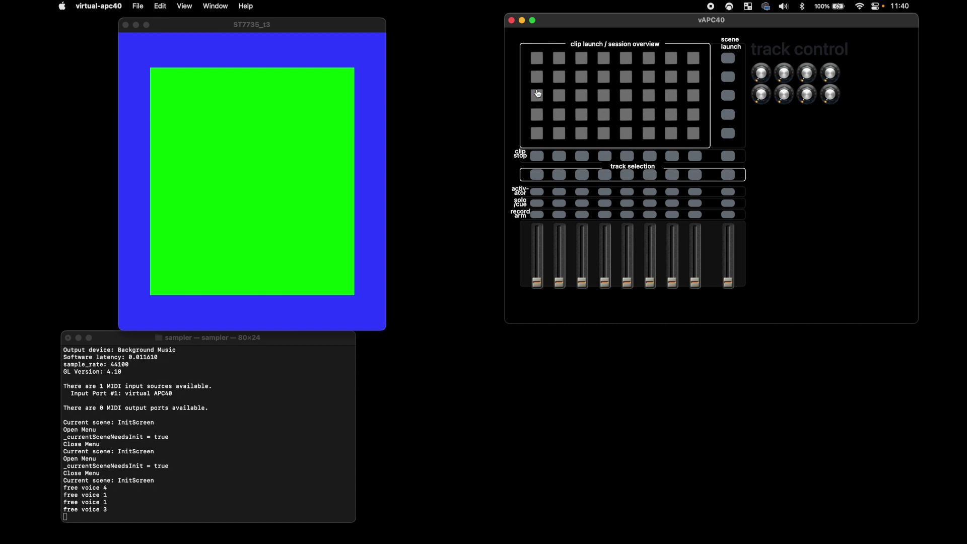
pyautogui.click(538, 94)
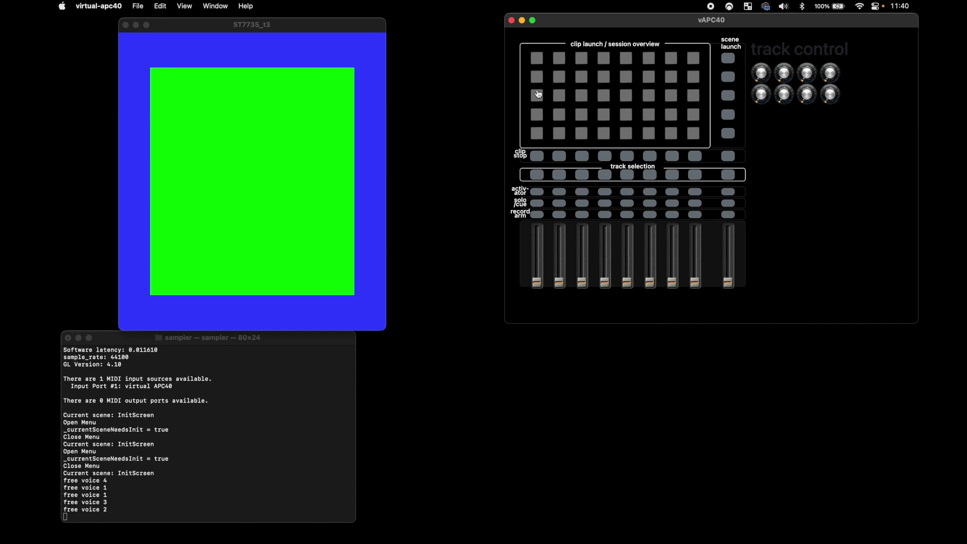
pyautogui.click(538, 80)
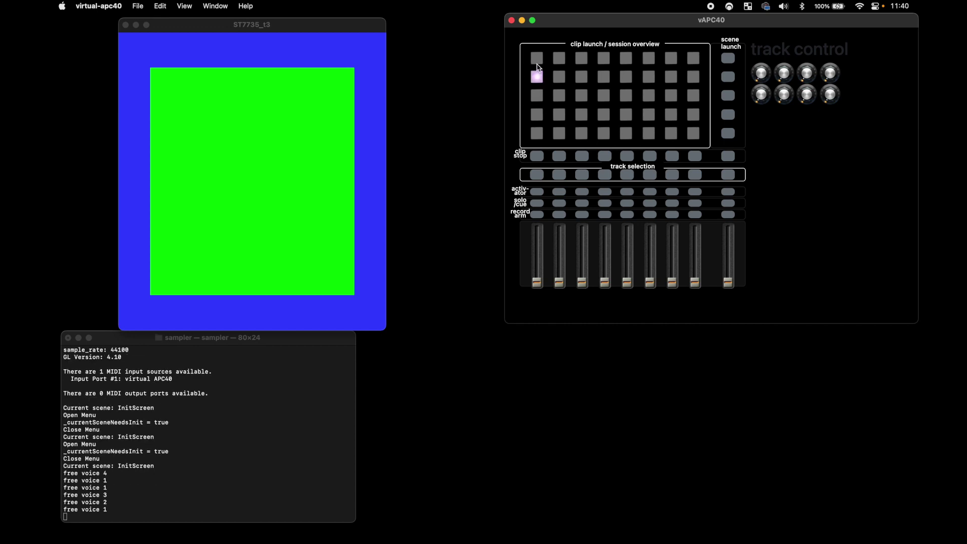
pyautogui.click(536, 65)
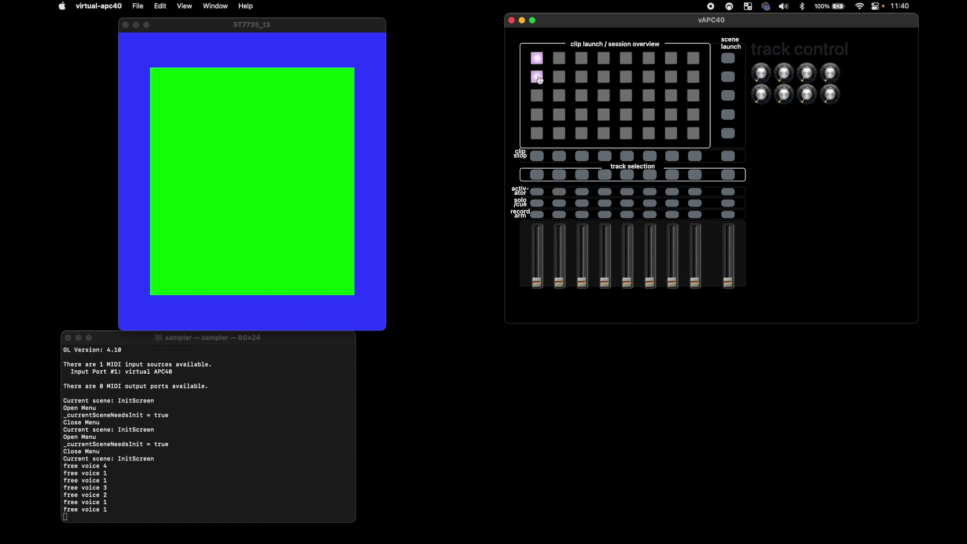
pyautogui.click(538, 95)
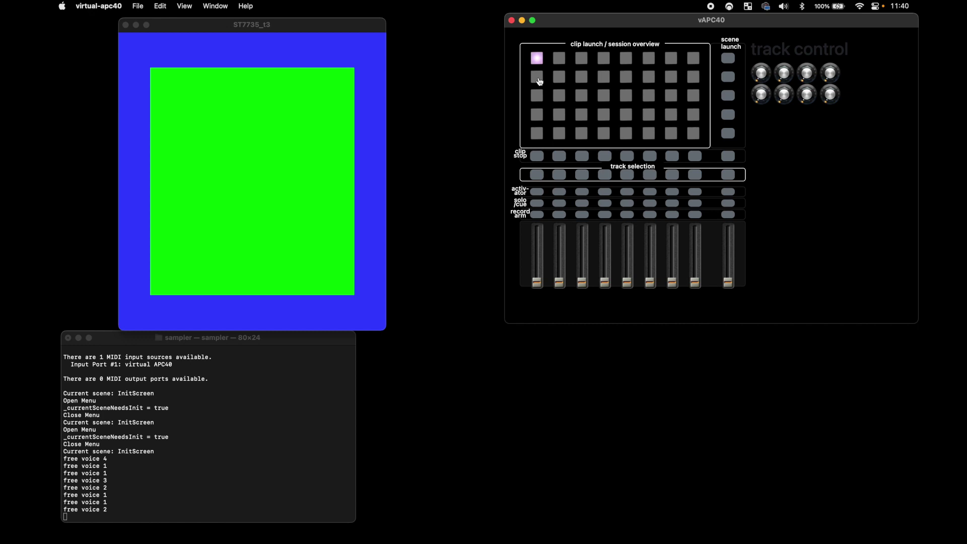
pyautogui.click(537, 78)
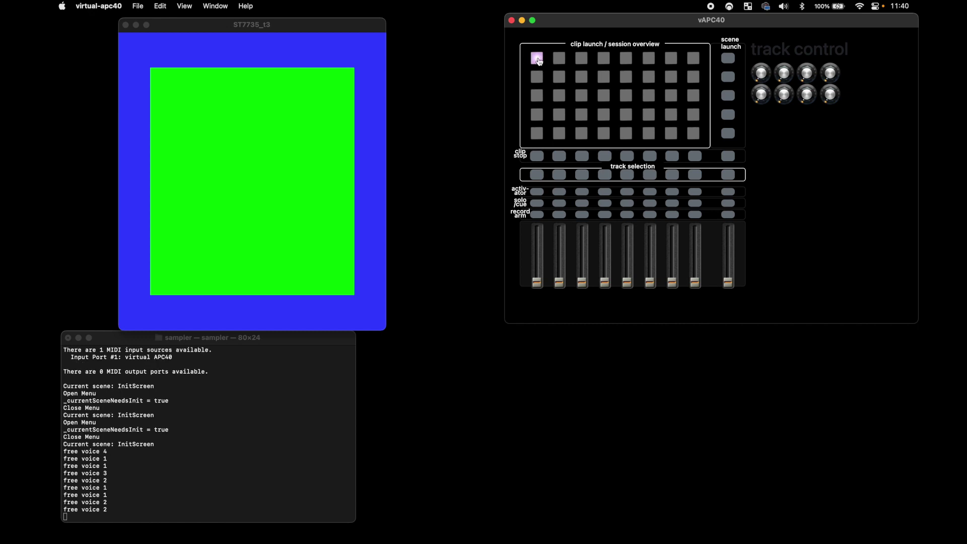